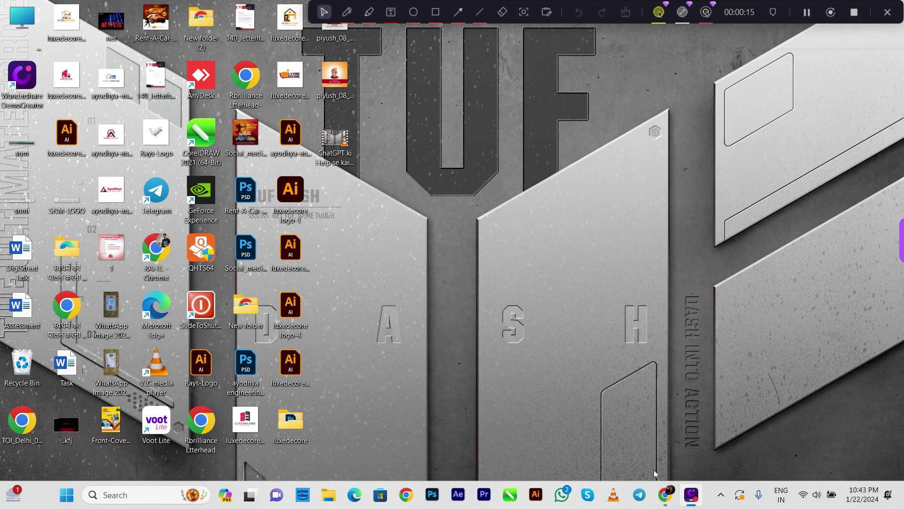
Switch to the Chrome window with ChatGPT and launch the installed AIPRM for ChatGPT extension.
left_click(667, 493)
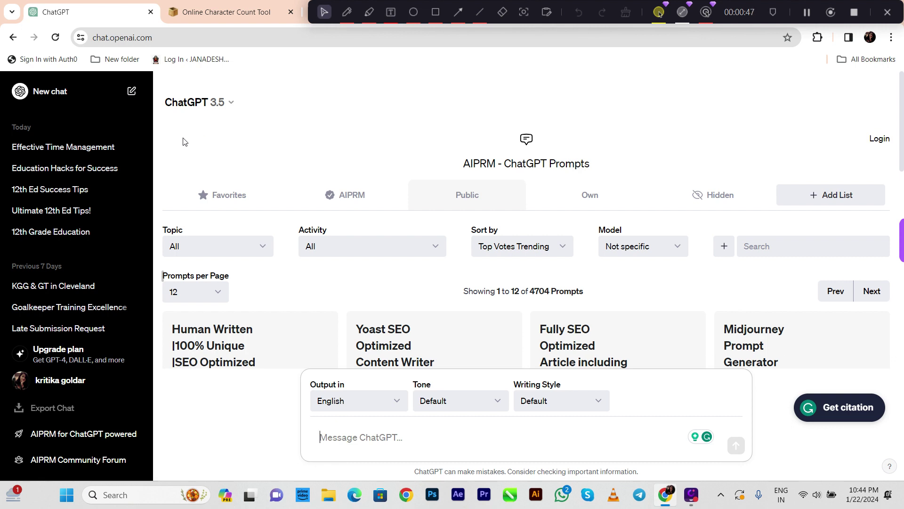
left_click(818, 37)
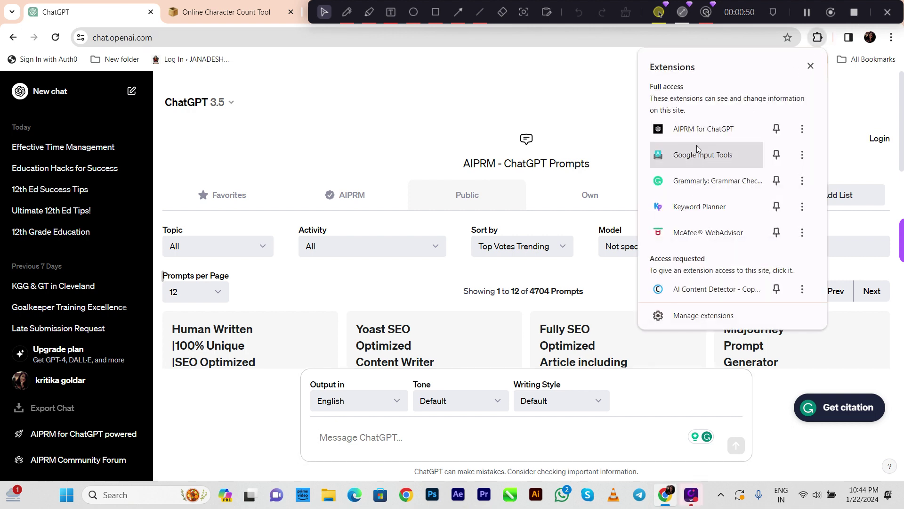
left_click(663, 128)
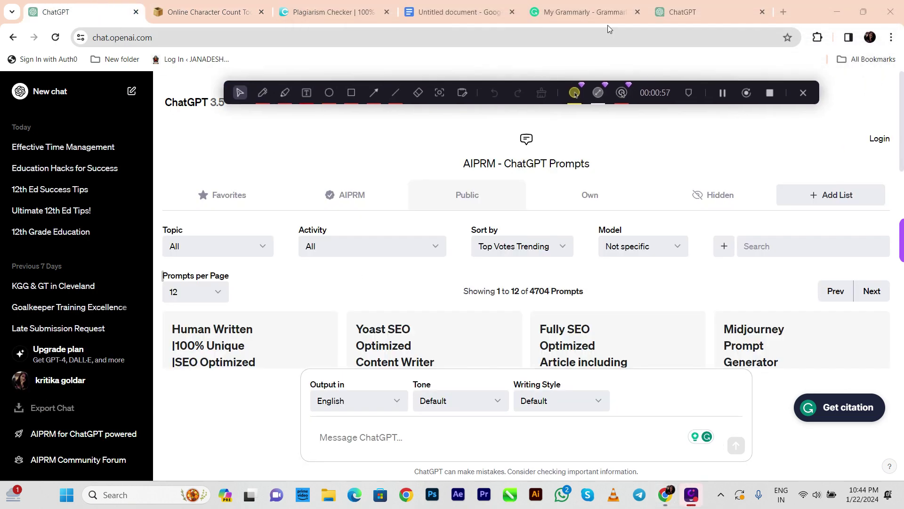
Open the Chrome Web Store in a new tab from the Google apps.
left_click(782, 11)
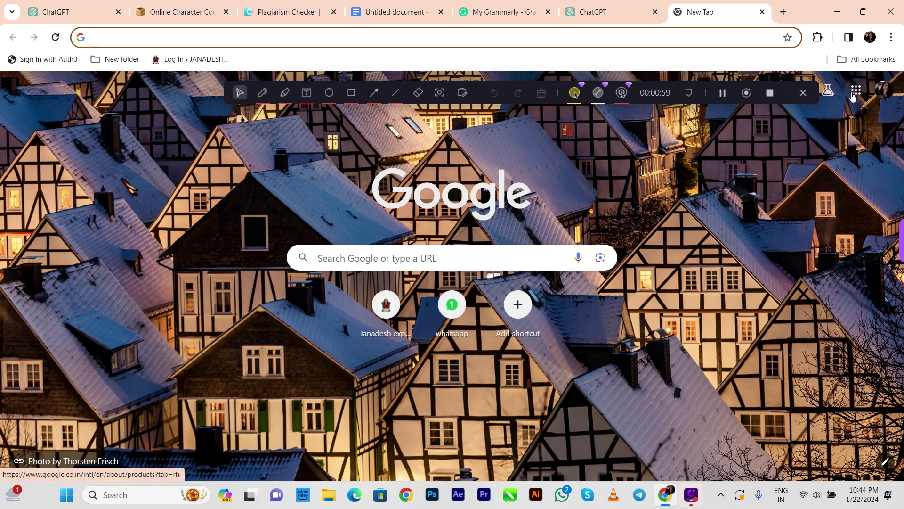
left_click(856, 90)
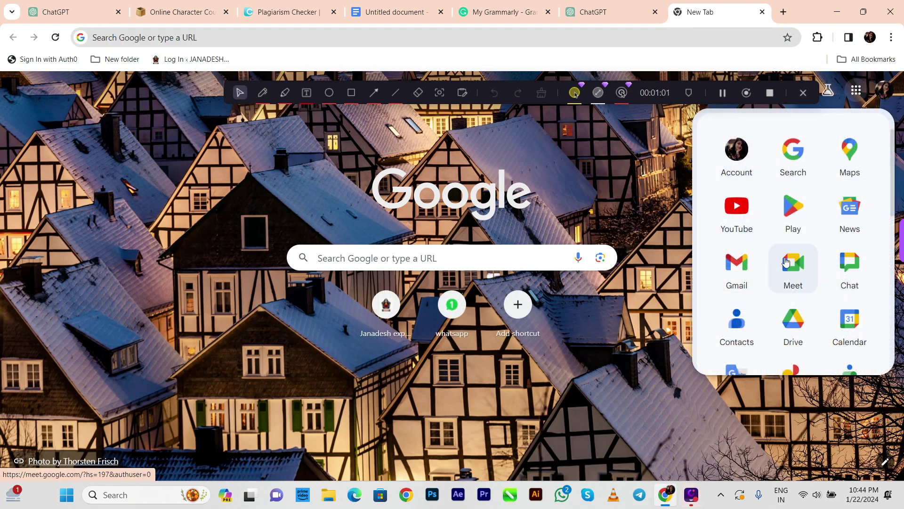
scroll(791, 250, "down", 6)
scroll(794, 267, "down", 3)
left_click(836, 210)
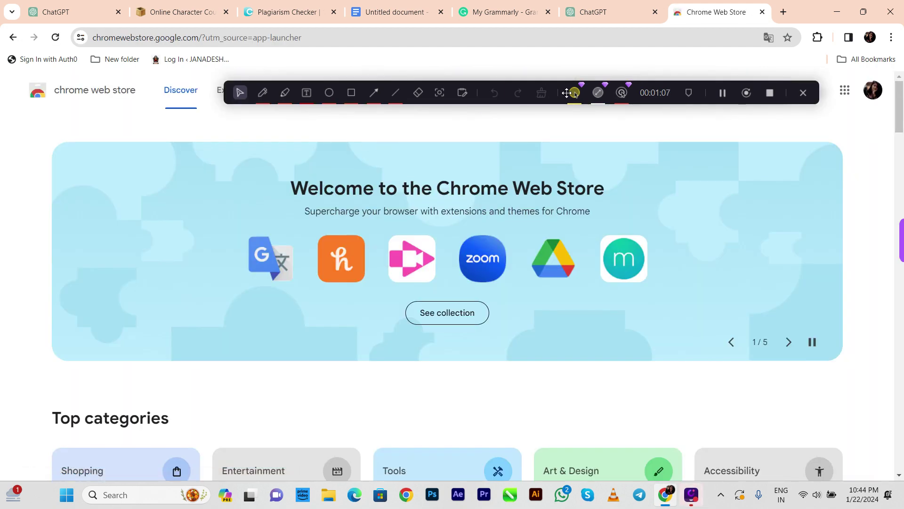
Search the Chrome Web Store for "aiprm" and open the AIPRM for ChatGPT extension page.
left_click_drag(579, 83, 577, 49)
left_click(618, 91)
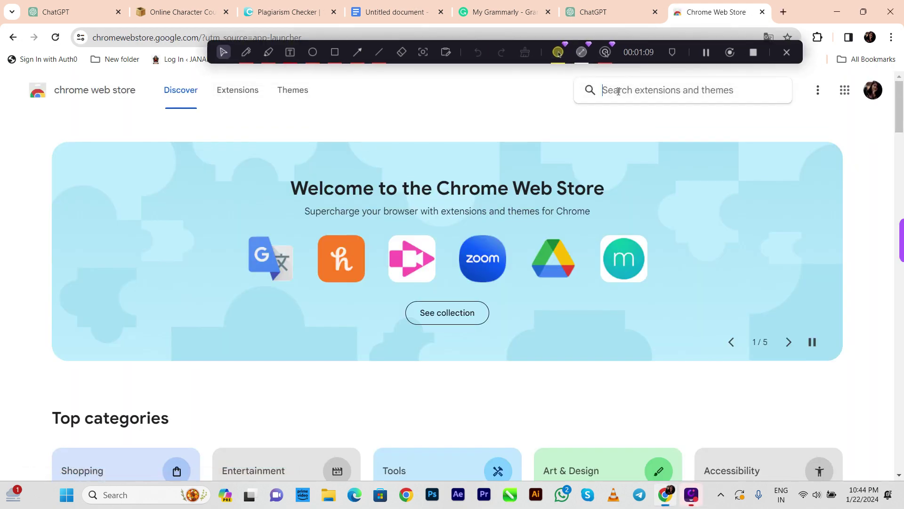
type("ai")
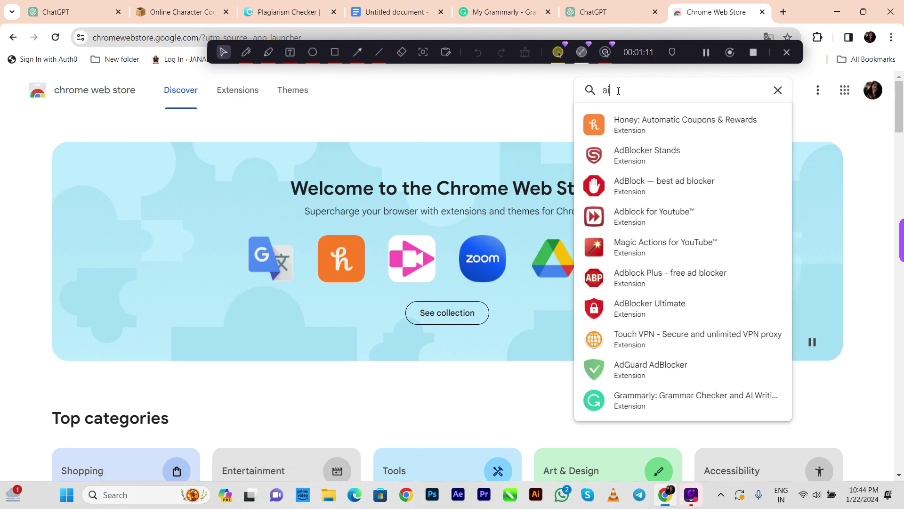
type("prm")
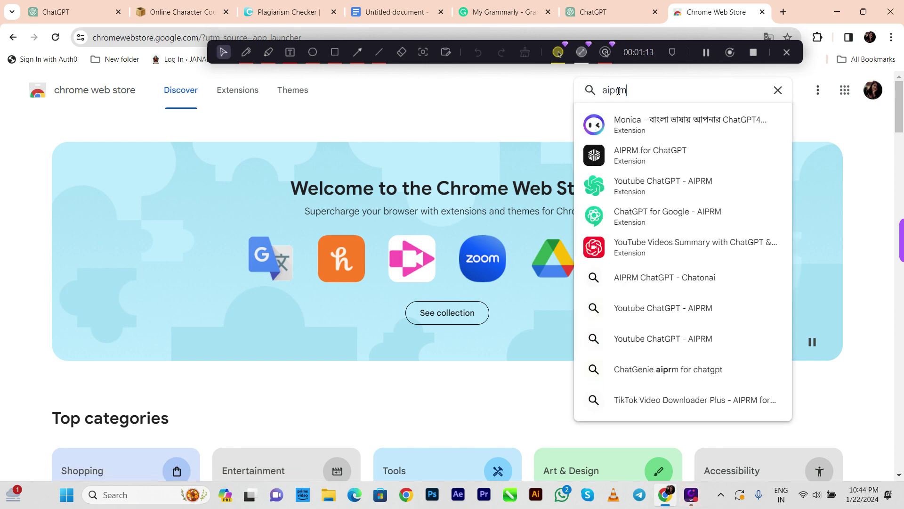
left_click(726, 168)
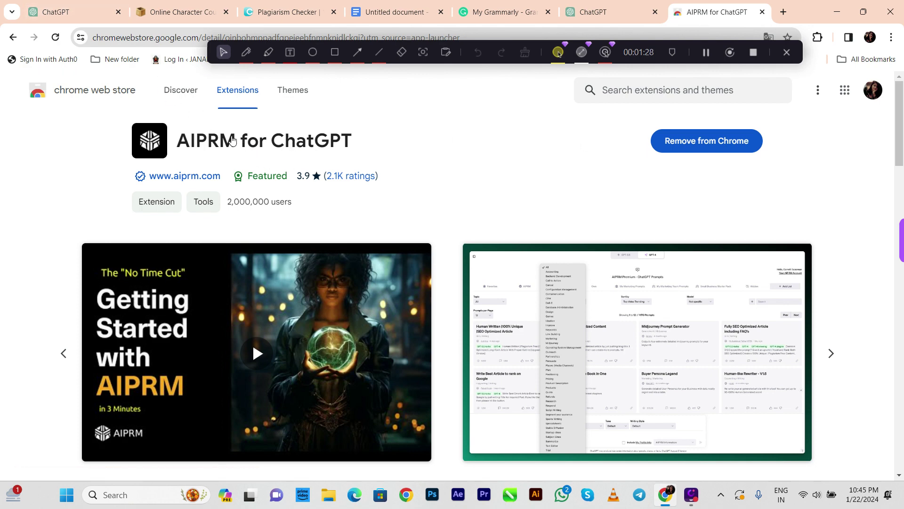
Return to the first ChatGPT tab and examine the first two pages of public AIPRM prompts.
left_click(111, 7)
scroll(591, 280, "down", 3)
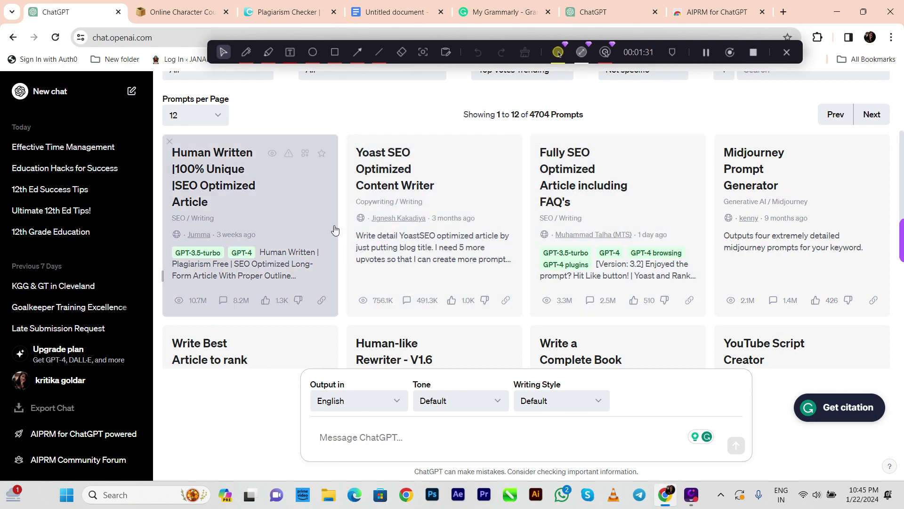
scroll(727, 220, "down", 9)
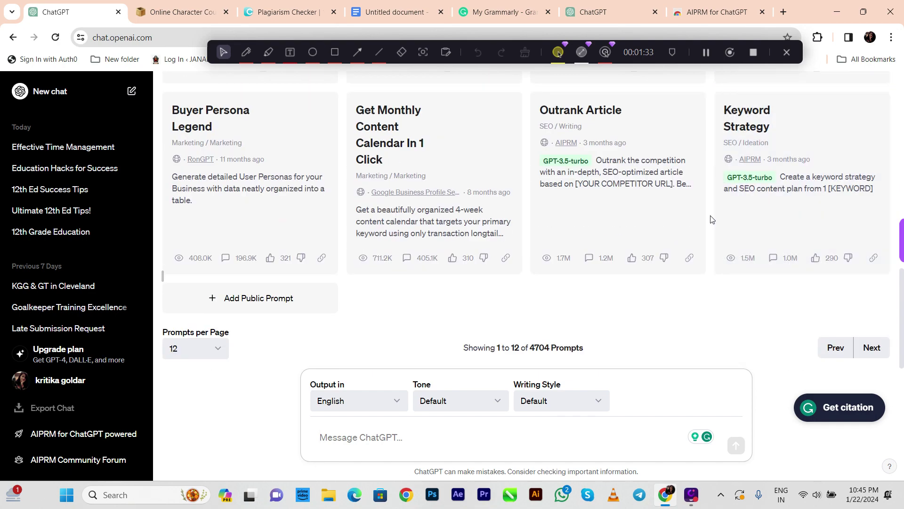
left_click(886, 357)
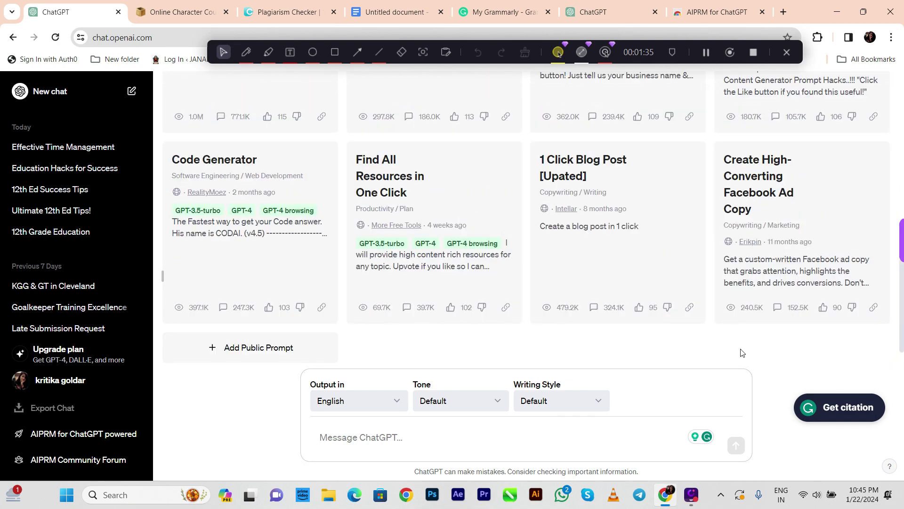
scroll(479, 258, "up", 10)
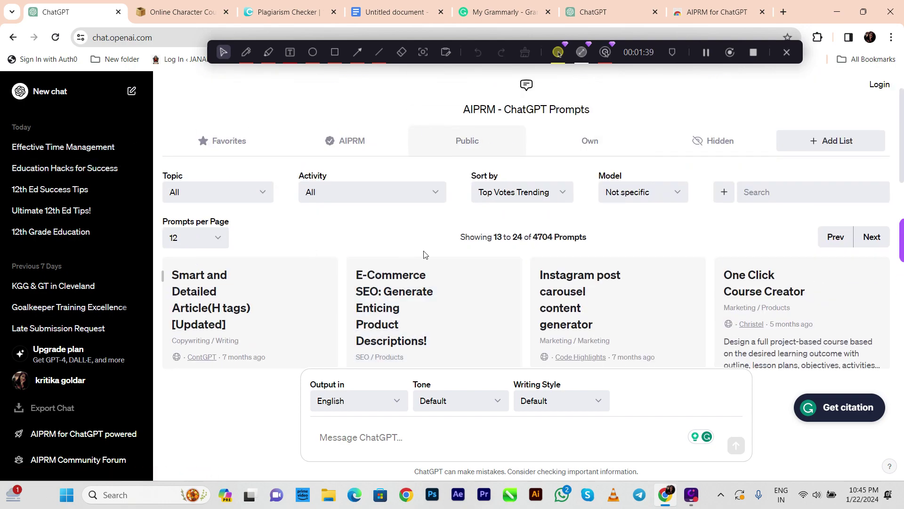
scroll(514, 234, "down", 6)
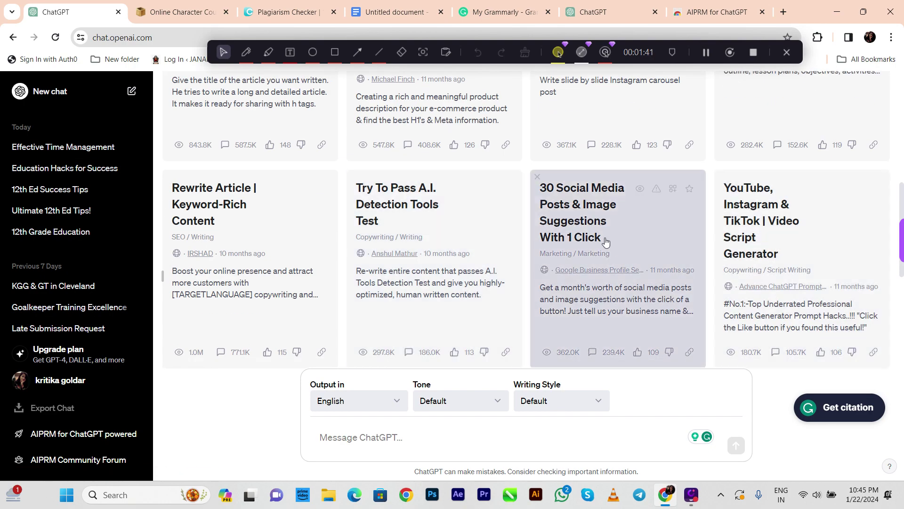
scroll(605, 237, "down", 5)
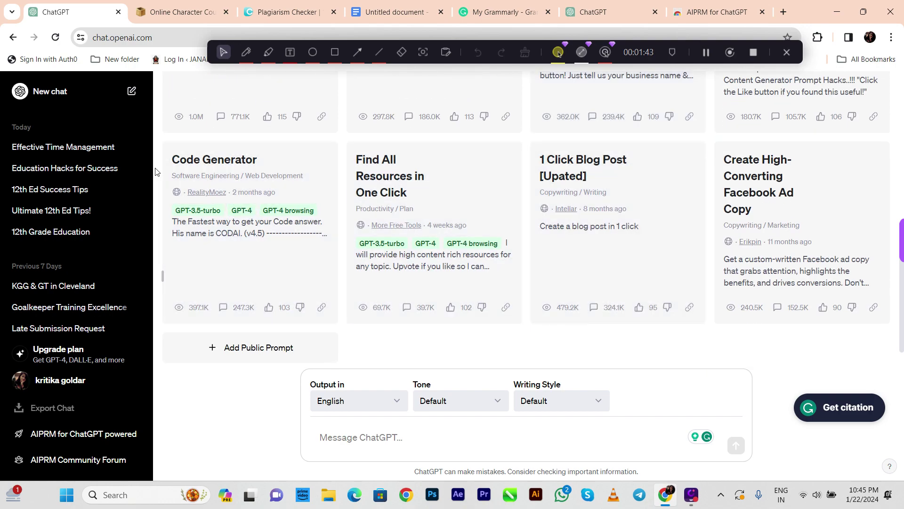
scroll(729, 198, "up", 5)
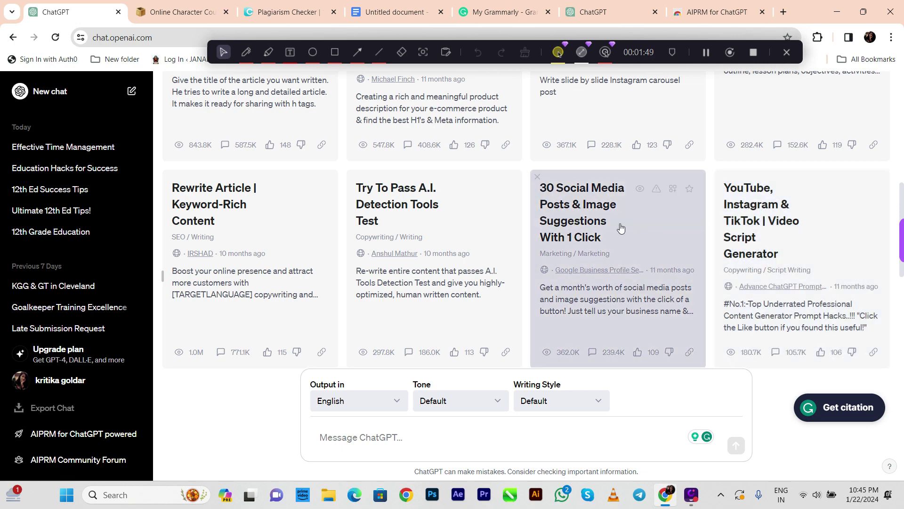
scroll(608, 214, "up", 3)
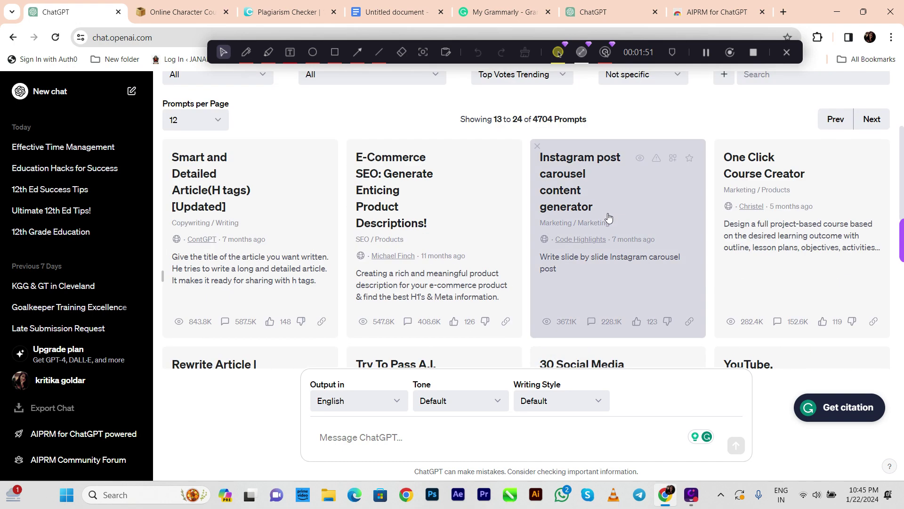
scroll(545, 217, "up", 3)
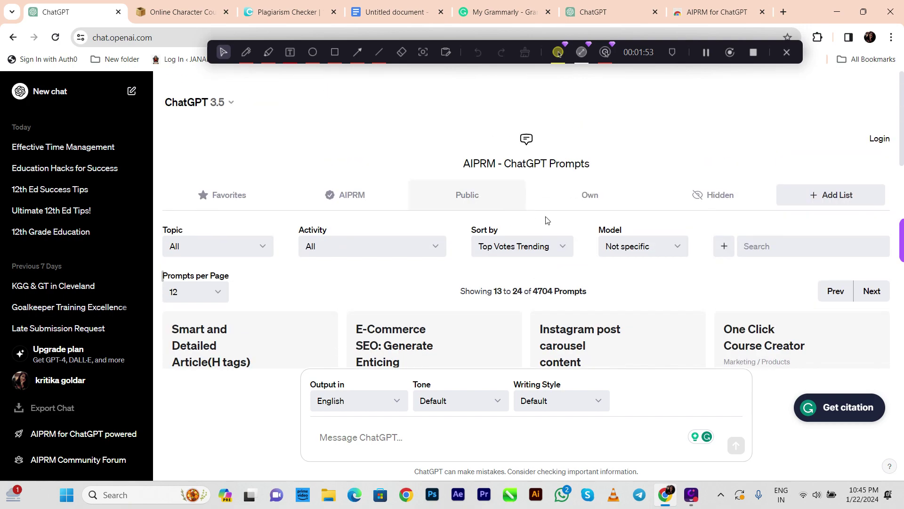
scroll(546, 220, "down", 7)
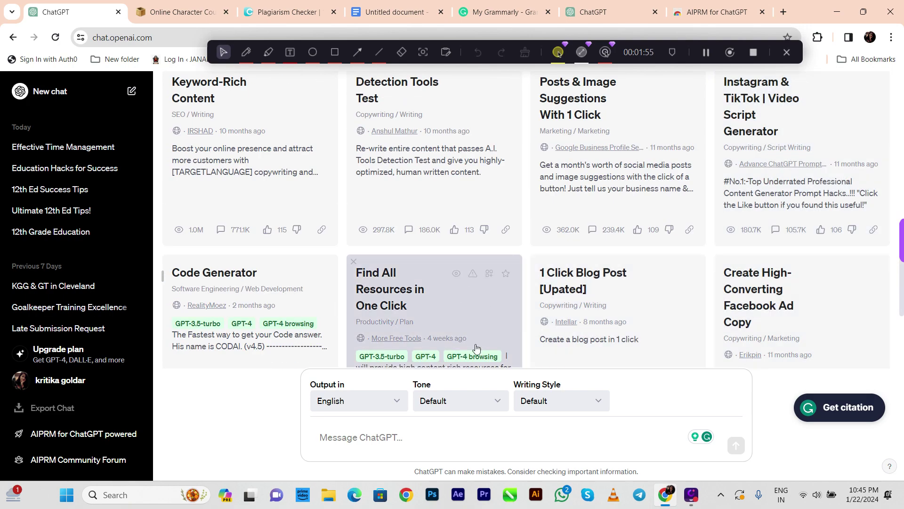
Enter "12th education" as the ChatGPT message and select the entered text.
left_click(391, 447)
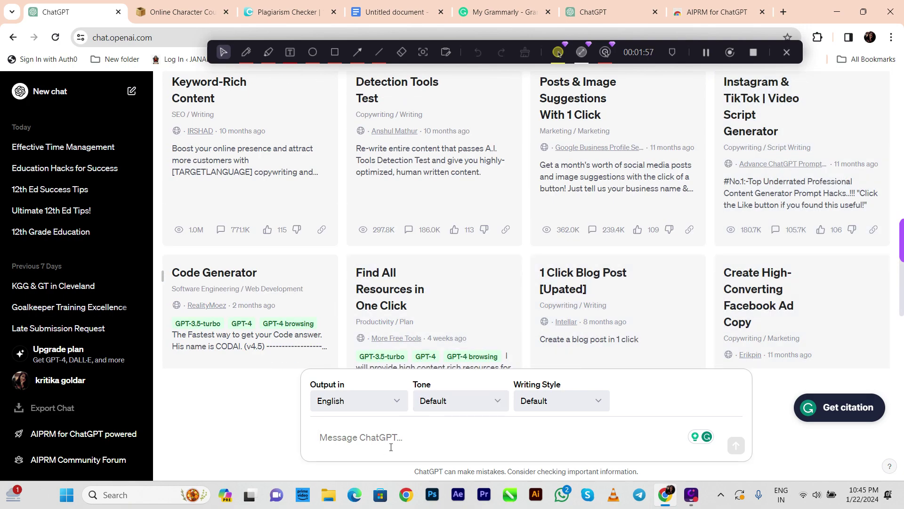
type("12")
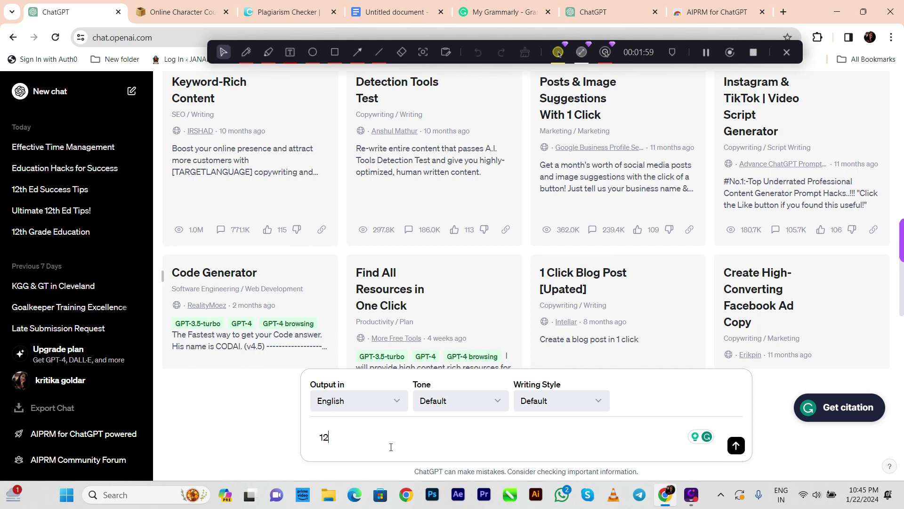
type("th education")
triple_click(357, 439)
Go to the next page of public prompts and choose the Blog Post Title Generator prompt.
scroll(744, 219, "down", 3)
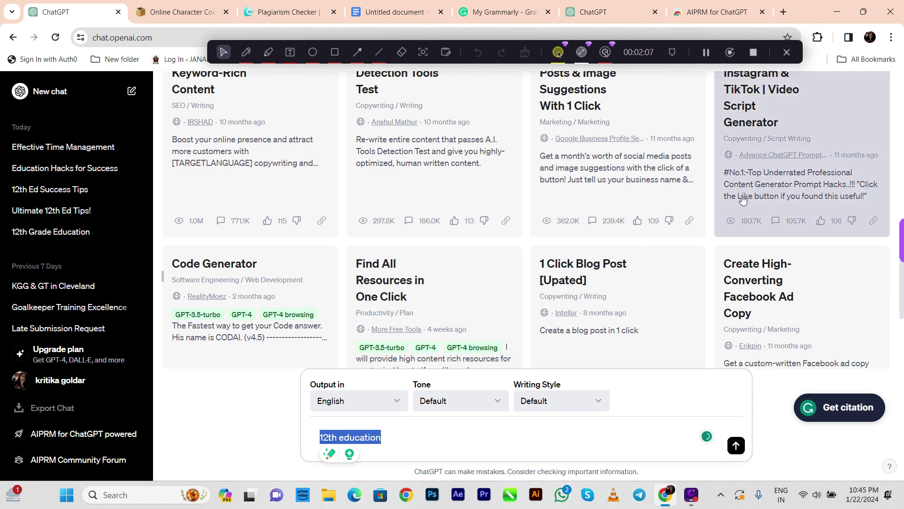
left_click(872, 347)
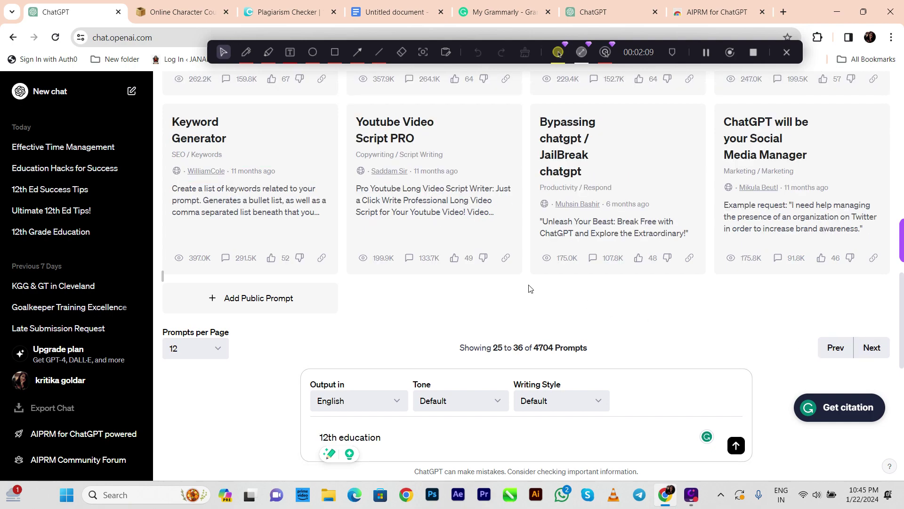
scroll(323, 208, "up", 10)
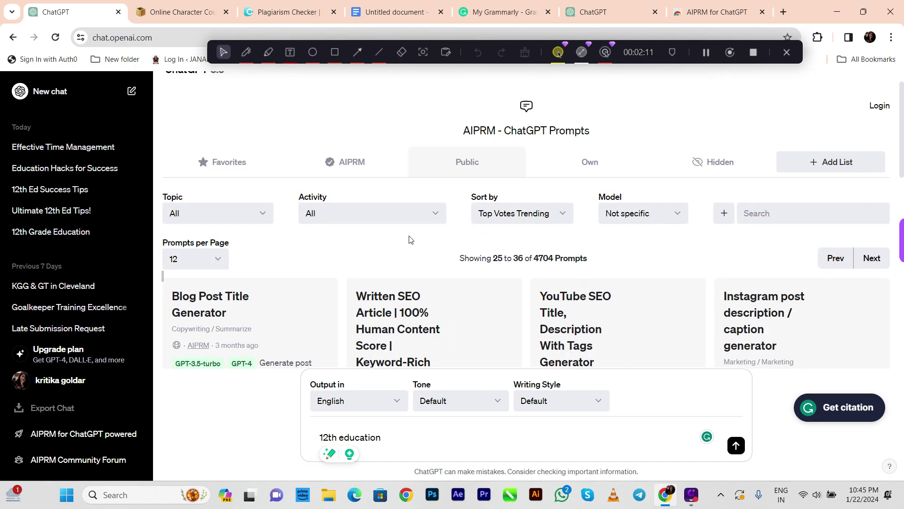
scroll(409, 238, "down", 3)
left_click(244, 215)
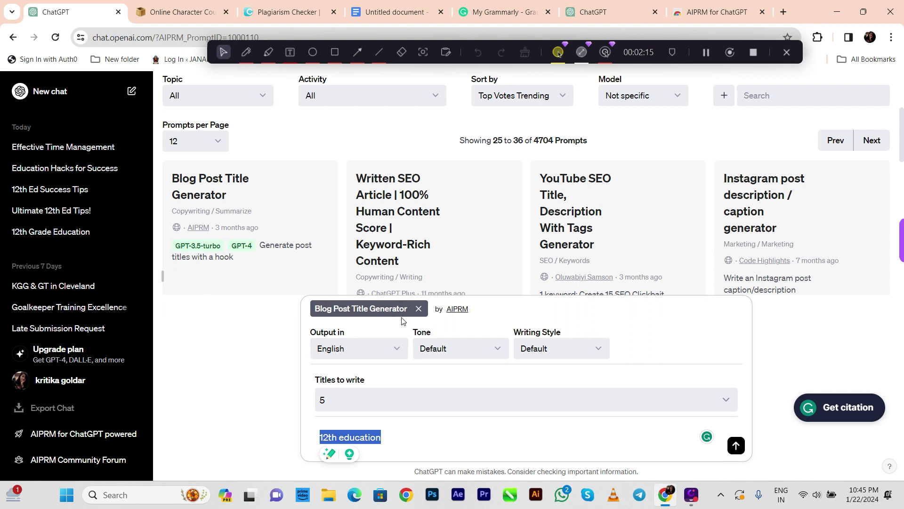
Try 10 and 15 as the number of titles to write and set it back to 5.
left_click(389, 399)
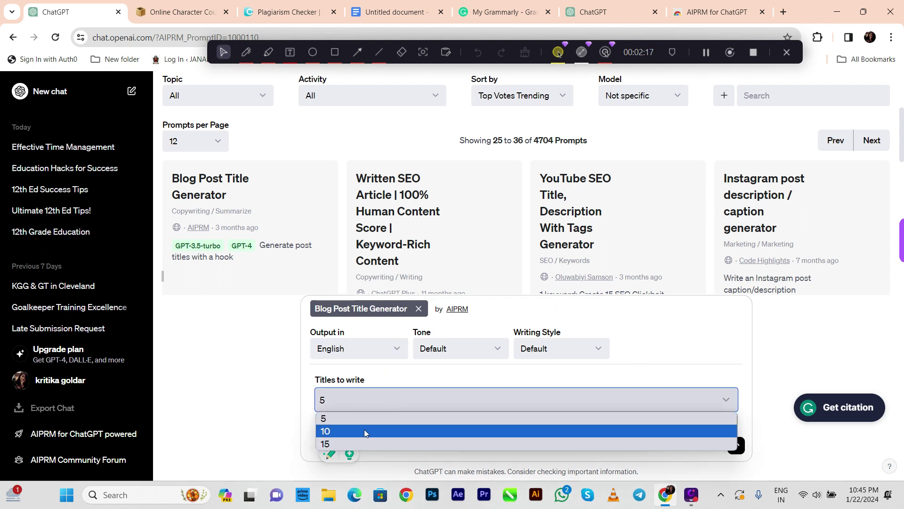
left_click(359, 400)
left_click(360, 402)
left_click(354, 431)
left_click(358, 403)
left_click(358, 444)
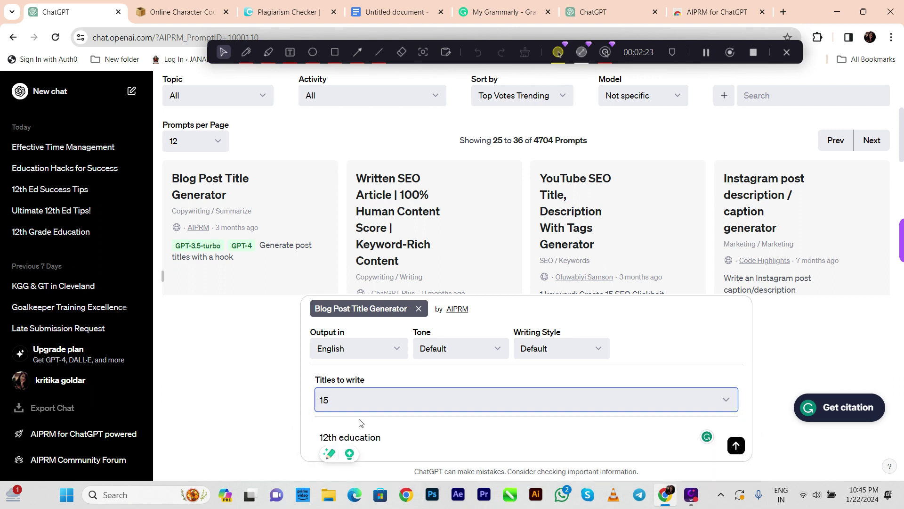
left_click(364, 399)
left_click(358, 417)
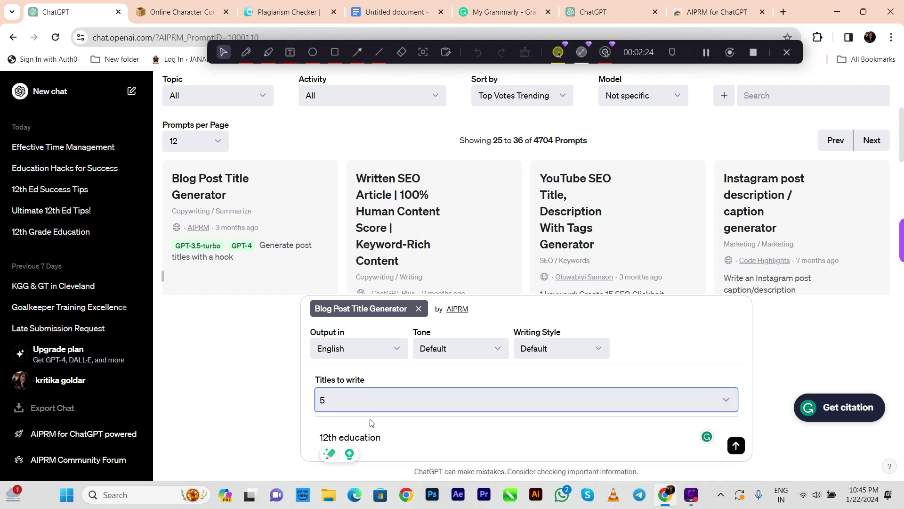
Generate the blog post titles and copy the third one, "From Stress to Success: Navigating the Challenges of 12th Education".
left_click(413, 442)
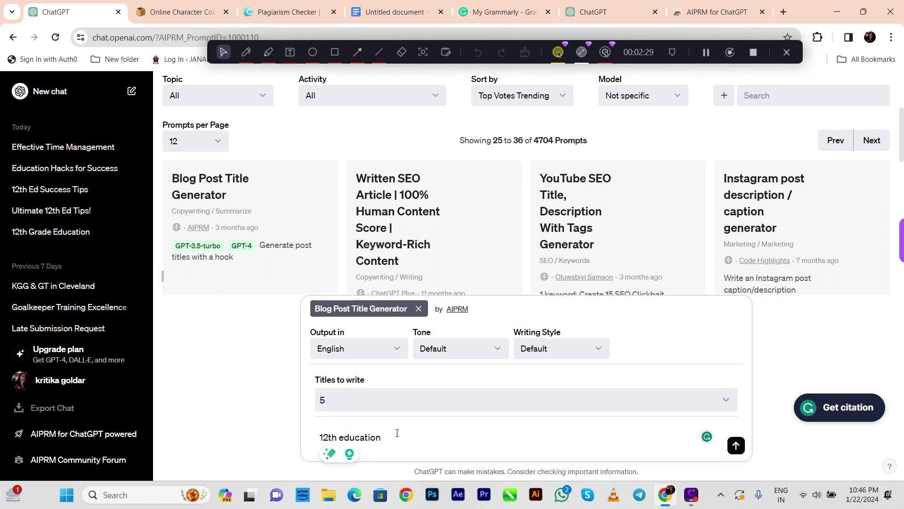
key("Return")
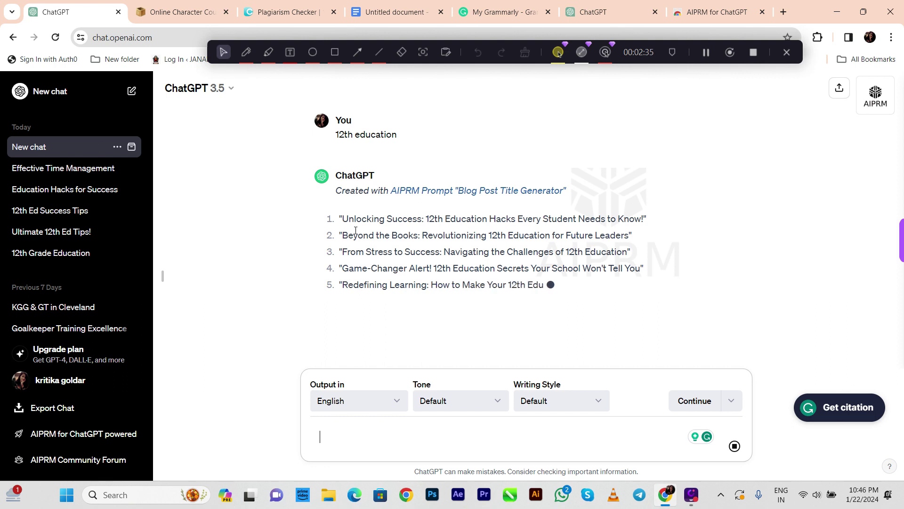
left_click_drag(337, 219, 624, 294)
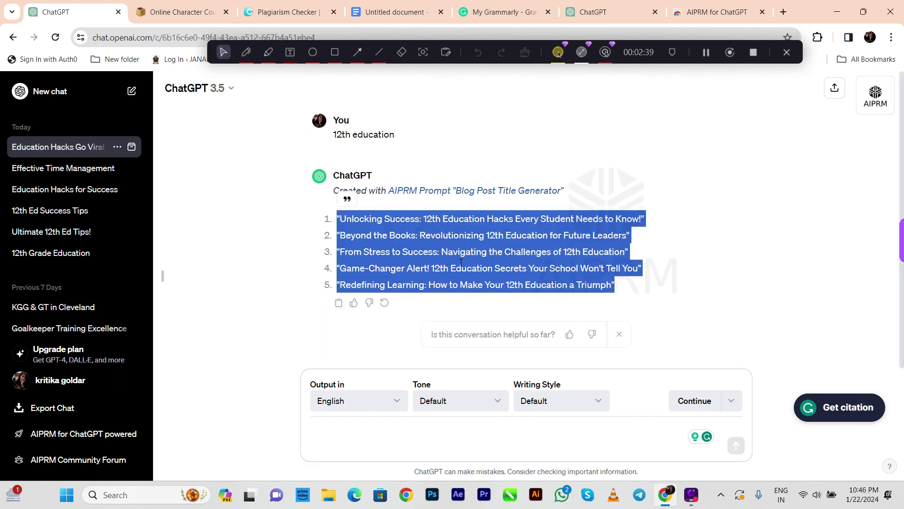
left_click(367, 247)
left_click_drag(338, 251, 633, 258)
key("ctrl+c")
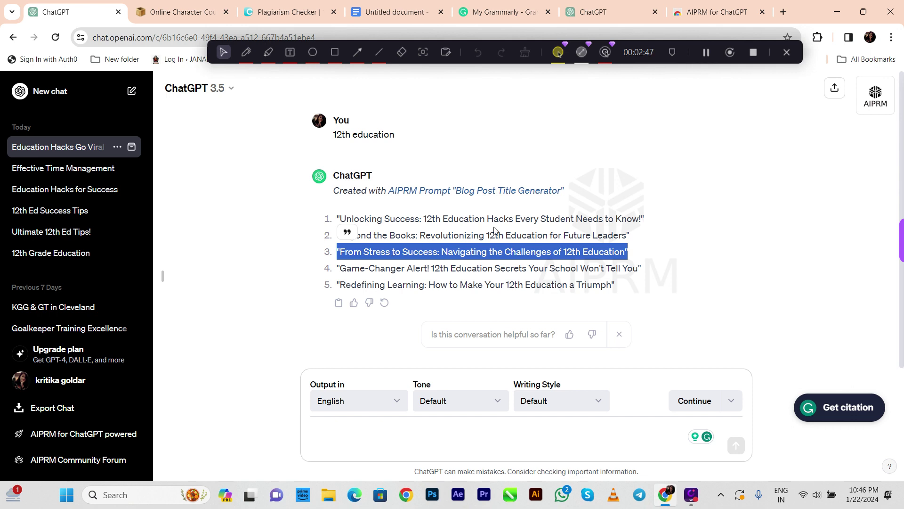
Start a new chat and generate an article from the copied blog title with the "Human Written |100% Unique |SEO Optimized Article" prompt.
left_click(51, 90)
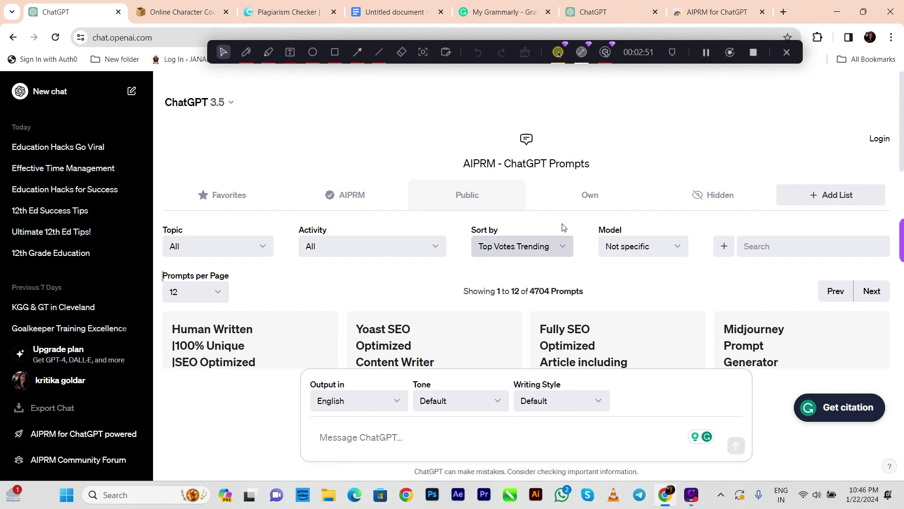
scroll(311, 306, "down", 4)
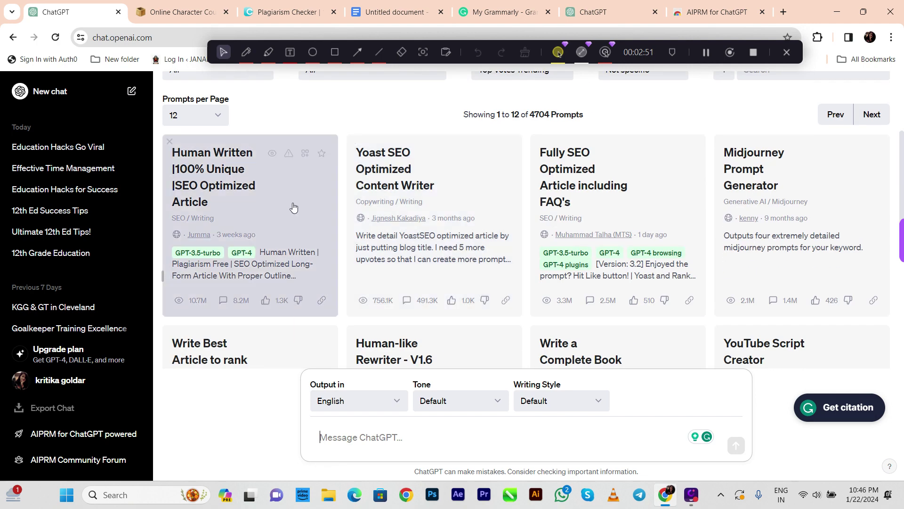
left_click(253, 198)
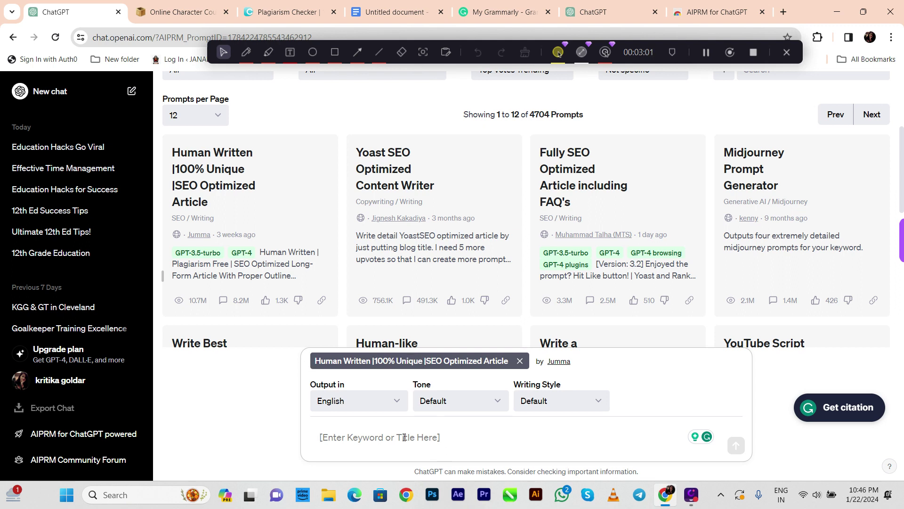
key("ctrl+v")
left_click(736, 445)
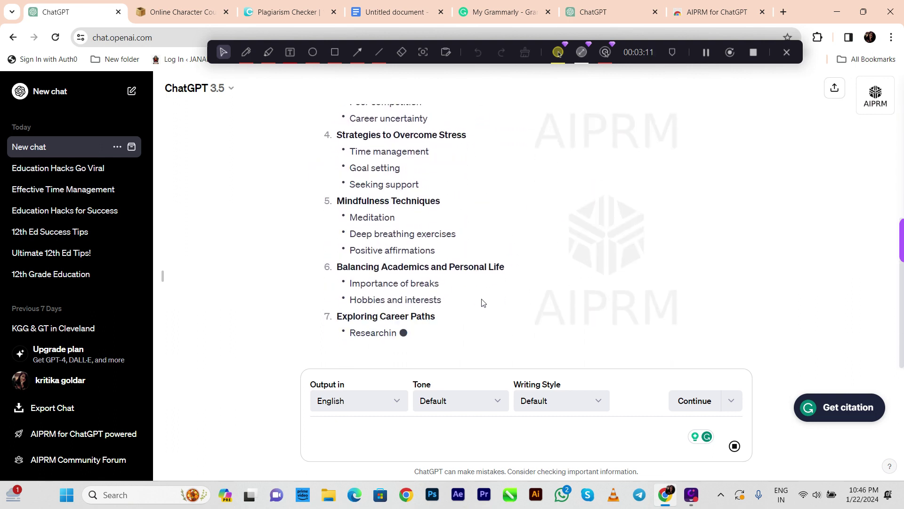
Review the generated outline and the article sections from the FAQs back to the stress and common challenges sections.
scroll(441, 296, "up", 5)
scroll(442, 296, "up", 3)
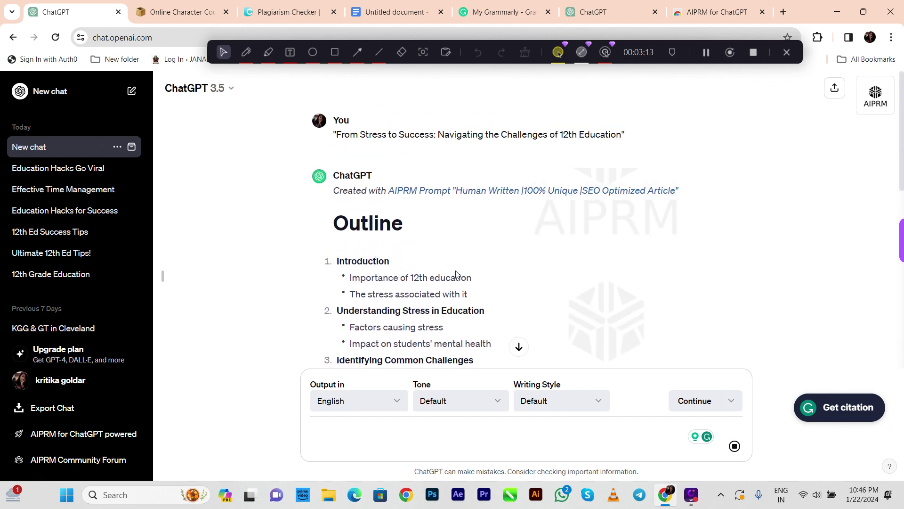
scroll(454, 274, "down", 2)
scroll(404, 245, "down", 5)
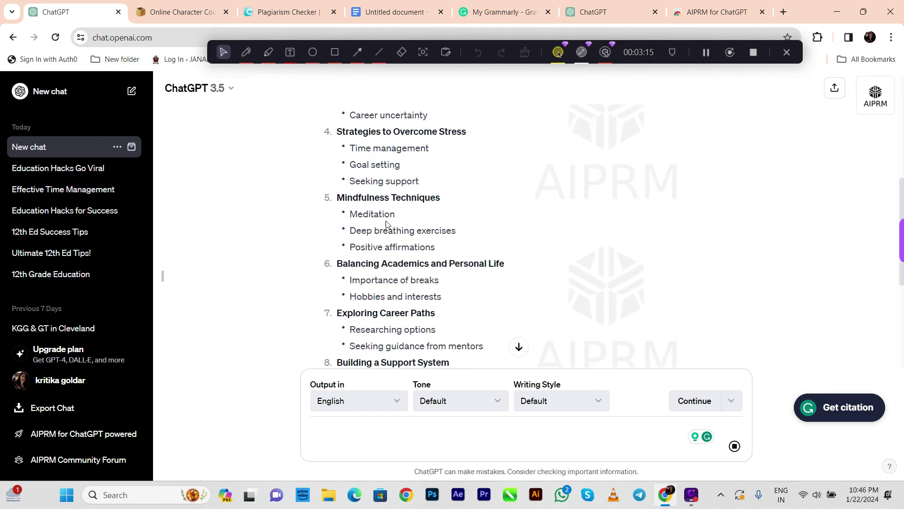
scroll(384, 231, "down", 2)
scroll(388, 242, "down", 6)
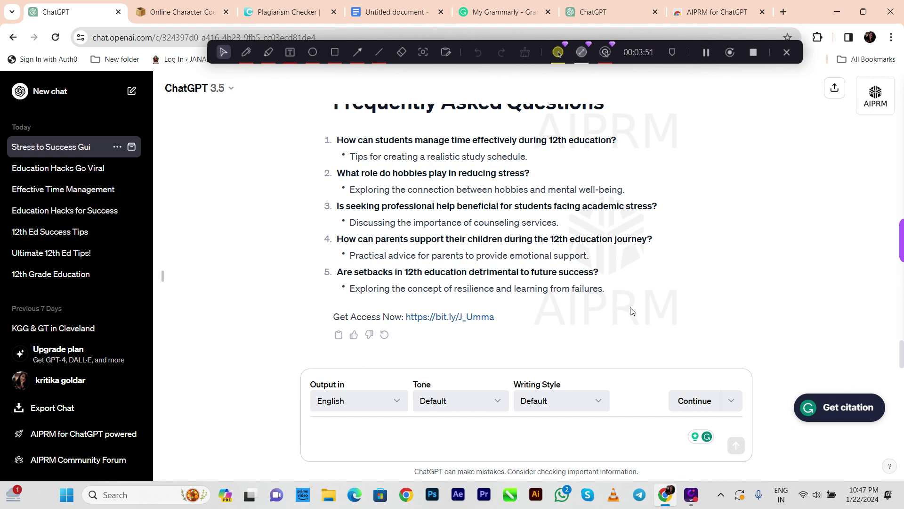
left_click_drag(557, 283, 438, 223)
left_click(379, 193)
scroll(384, 202, "up", 15)
scroll(388, 211, "up", 20)
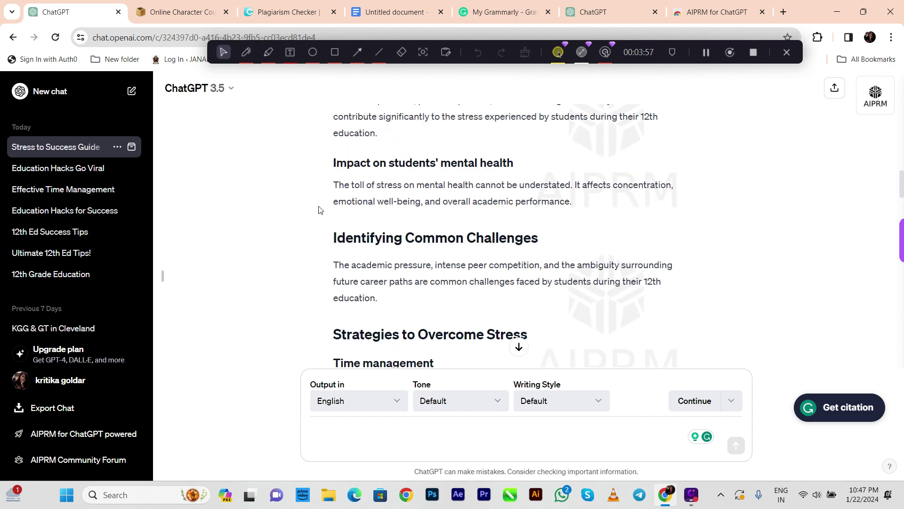
scroll(320, 210, "up", 5)
left_click_drag(339, 130, 568, 301)
Ask ChatGPT to "rewrite this in friendly" style and follow the new version to the end of the conversation.
scroll(594, 293, "down", 5)
scroll(464, 370, "down", 3)
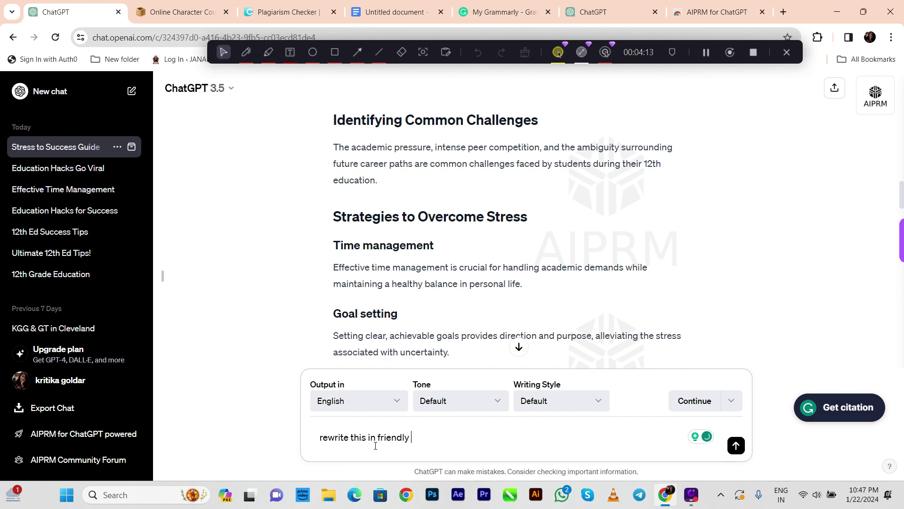
key("Return")
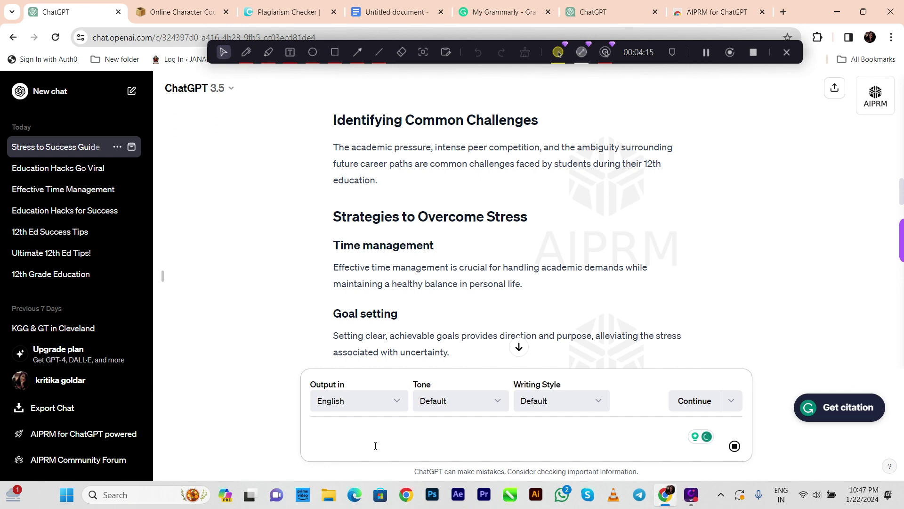
left_click(520, 345)
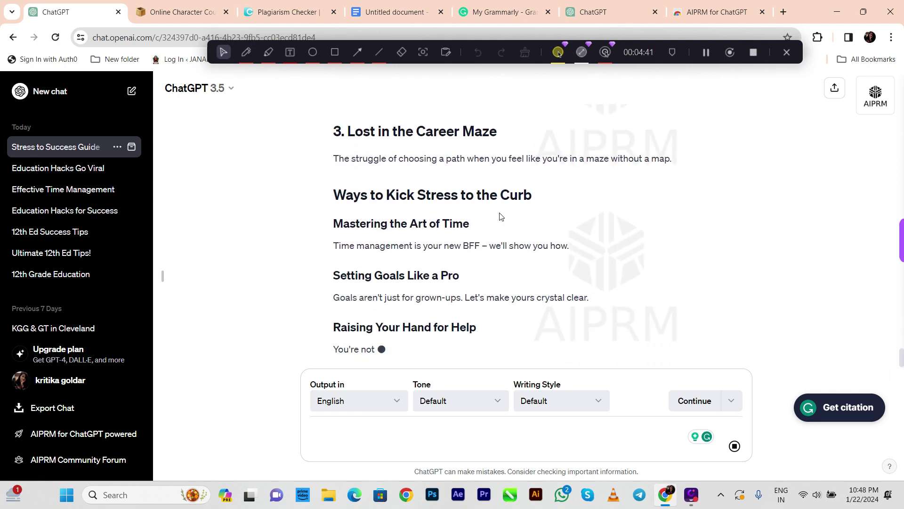
left_click(702, 61)
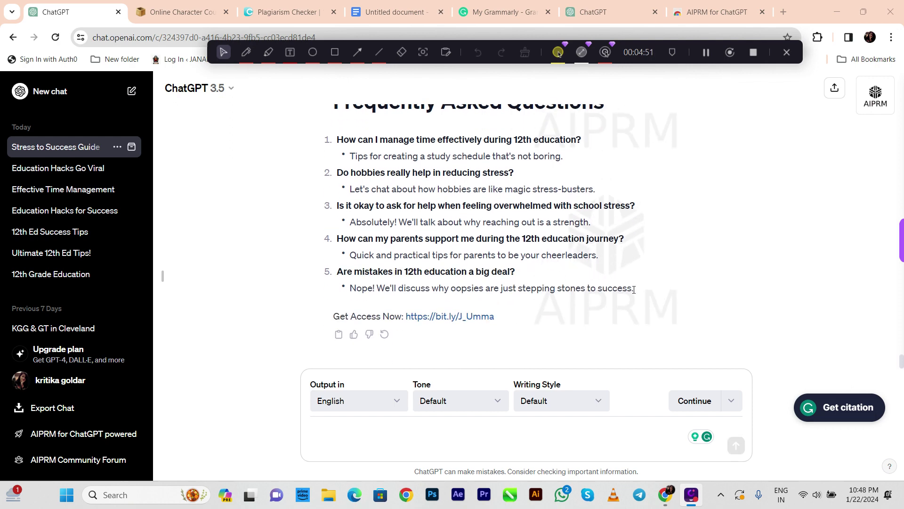
Select and copy the rewritten article from its main title through the last FAQ answer.
left_click_drag(633, 290, 325, 259)
scroll(369, 182, "up", 20)
left_click_drag(318, 208, 333, 224)
scroll(366, 190, "up", 15)
scroll(361, 193, "up", 7)
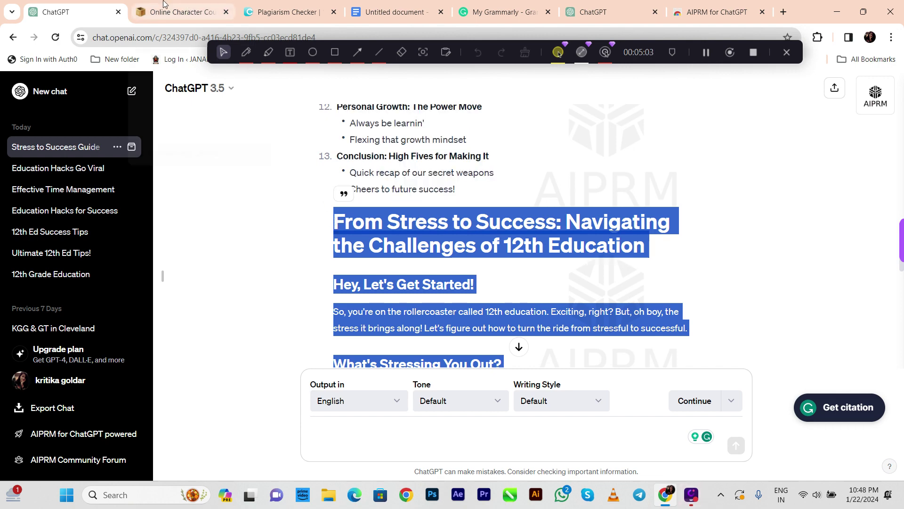
Switch to the CharacterCountOnline page, clear its text area and paste the rewritten article into it.
left_click(175, 18)
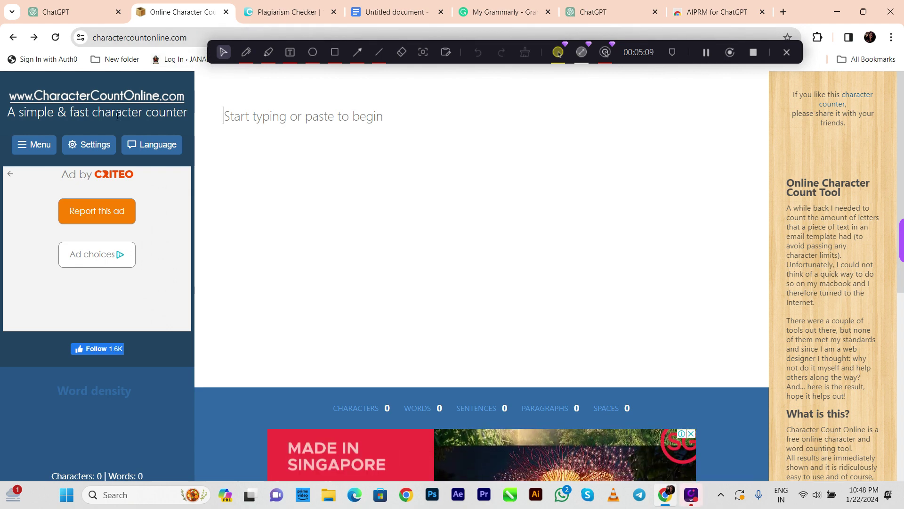
left_click_drag(62, 115, 236, 115)
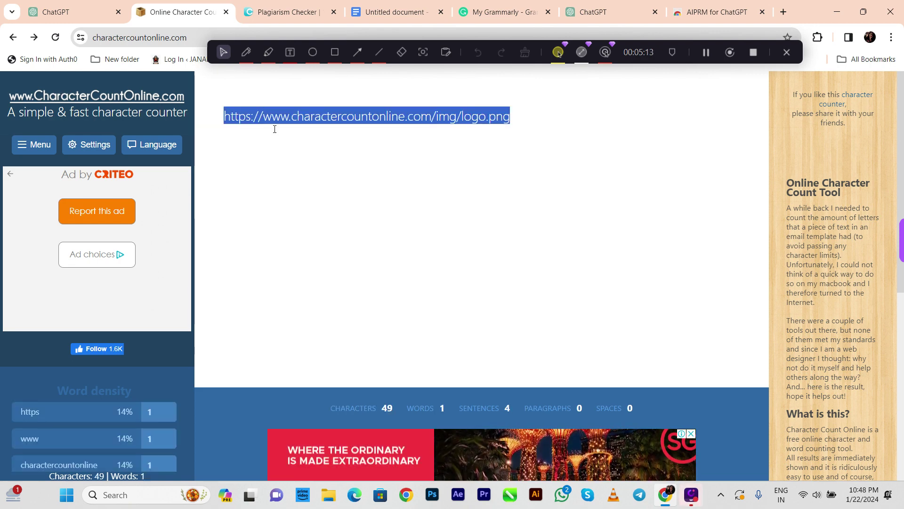
key("BackSpace")
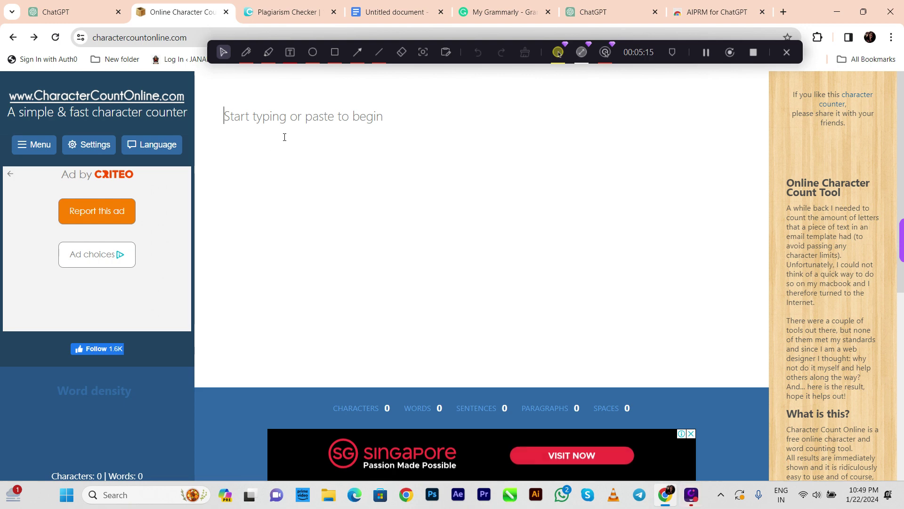
key("ctrl+v")
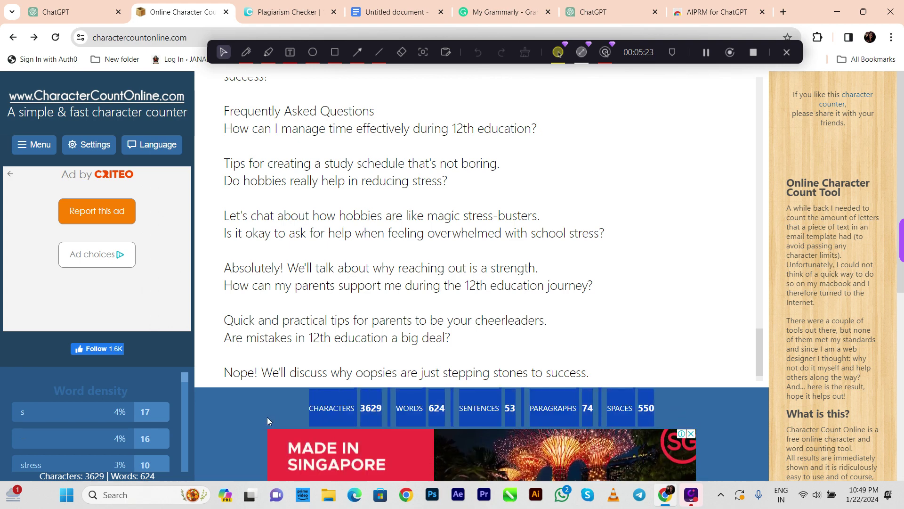
Examine the article's character and word counts and look through its word density list.
left_click(538, 268)
scroll(128, 383, "down", 2)
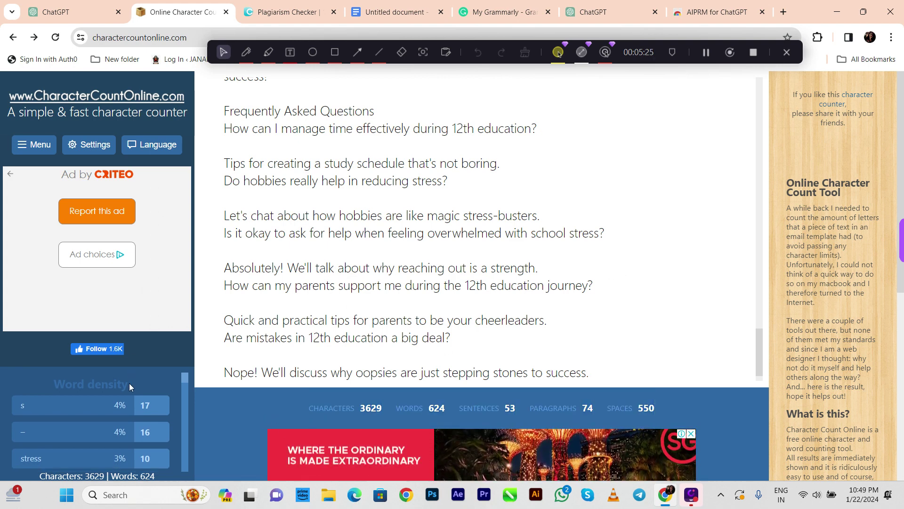
scroll(139, 407, "down", 5)
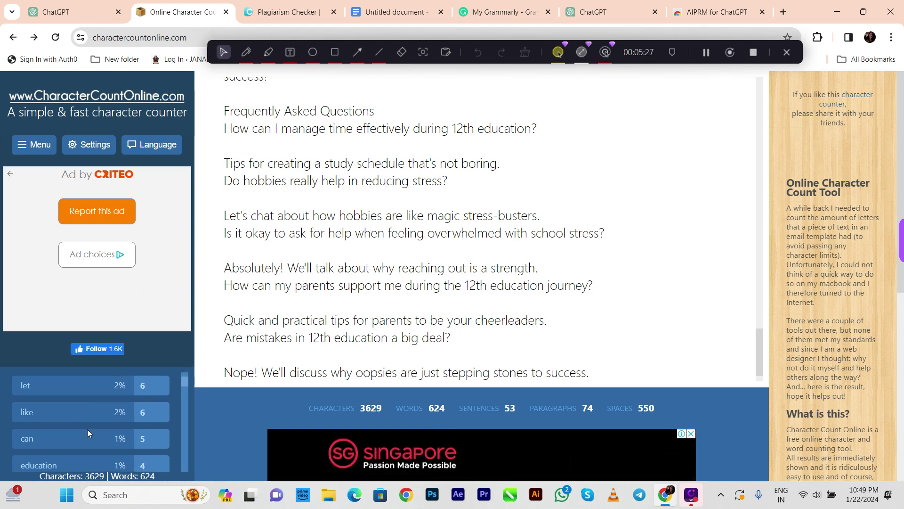
scroll(87, 429, "down", 2)
scroll(74, 429, "up", 2)
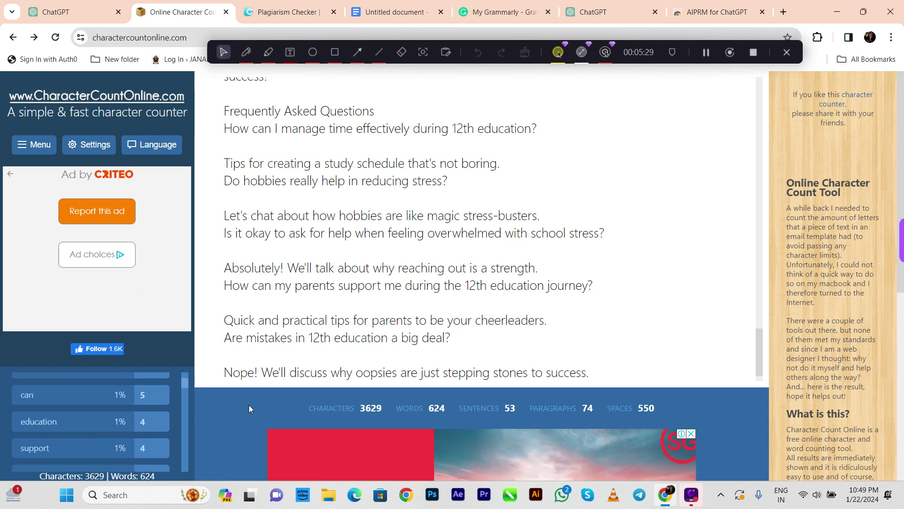
scroll(132, 419, "down", 5)
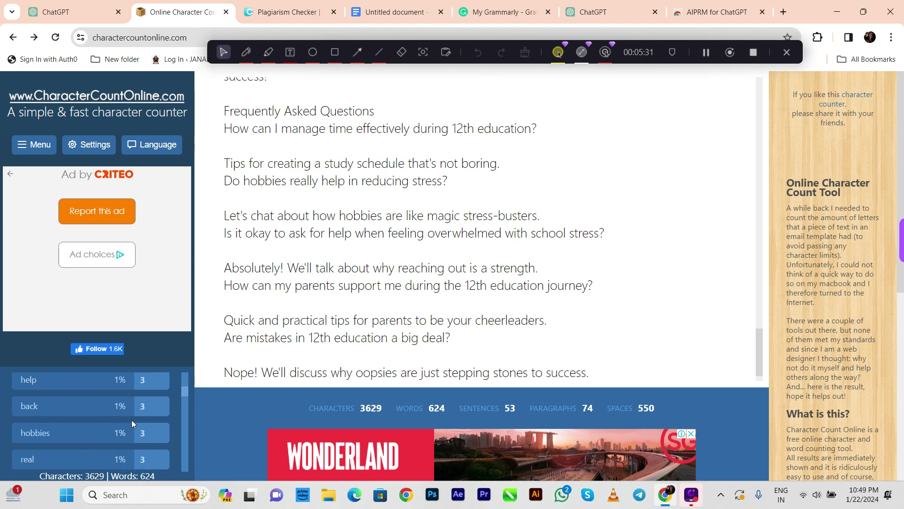
scroll(90, 447, "down", 5)
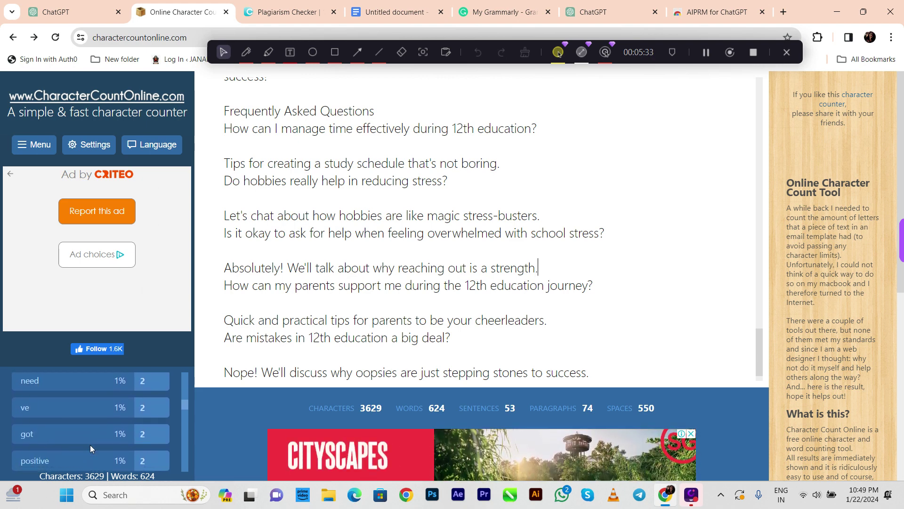
scroll(90, 446, "down", 8)
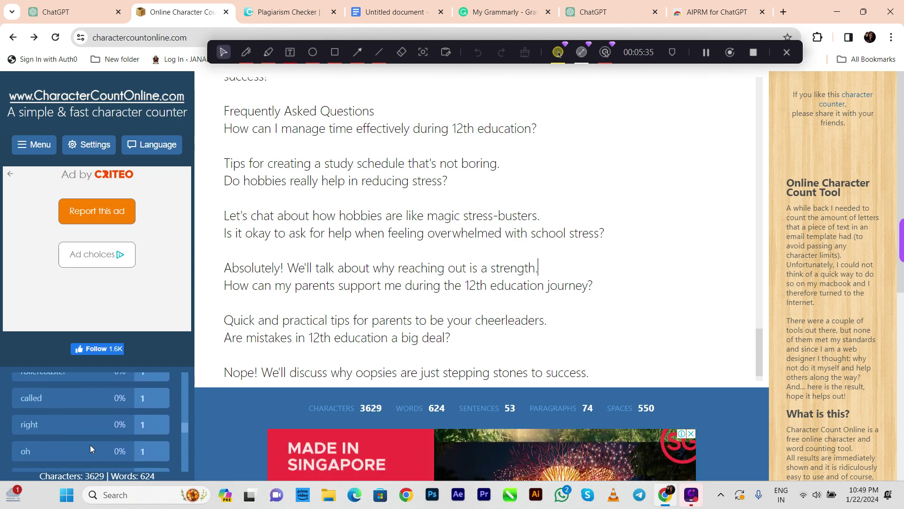
scroll(90, 446, "down", 6)
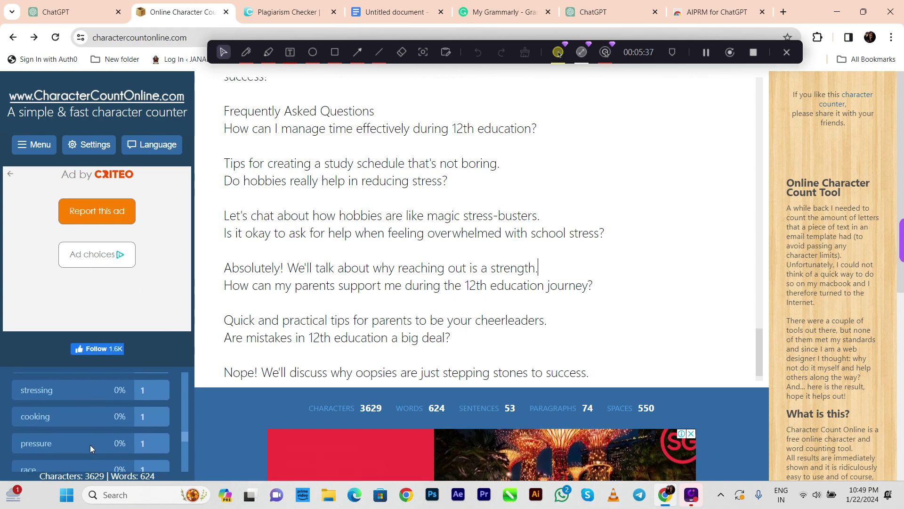
scroll(89, 444, "up", 3)
scroll(336, 250, "up", 20)
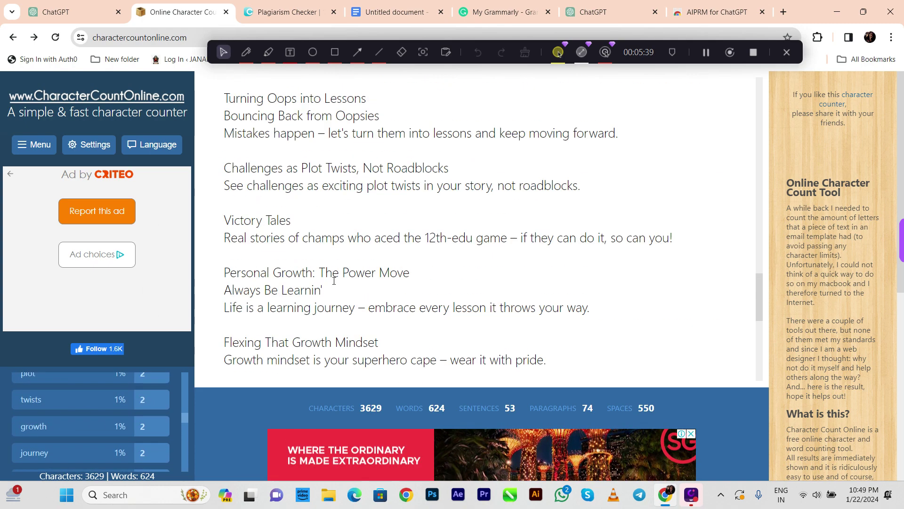
Select the whole article in the character counter and paste it into the text area of Dupli Checker's Plagiarism Checker.
key("ctrl+a")
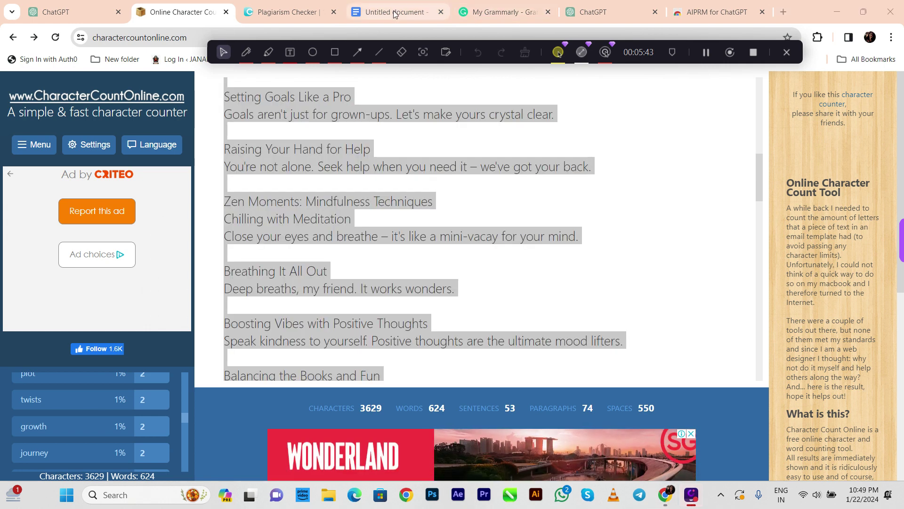
left_click(311, 11)
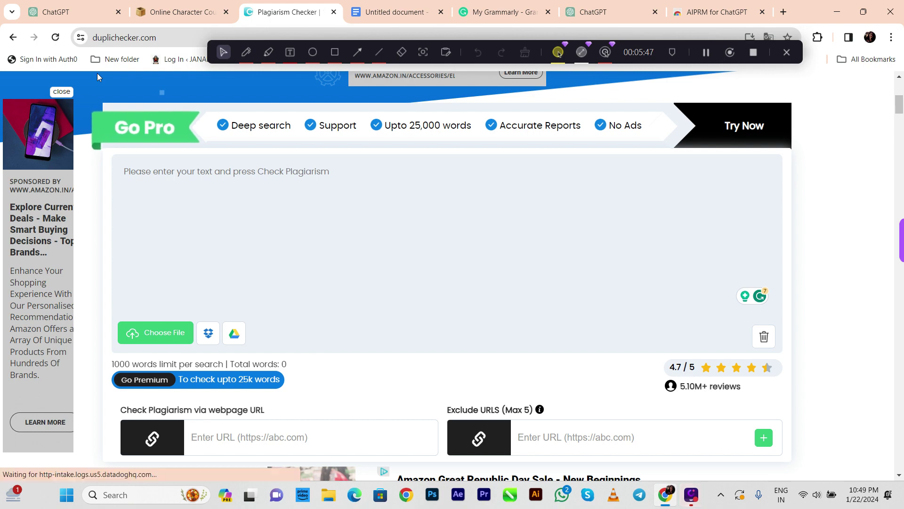
scroll(270, 256, "up", 6)
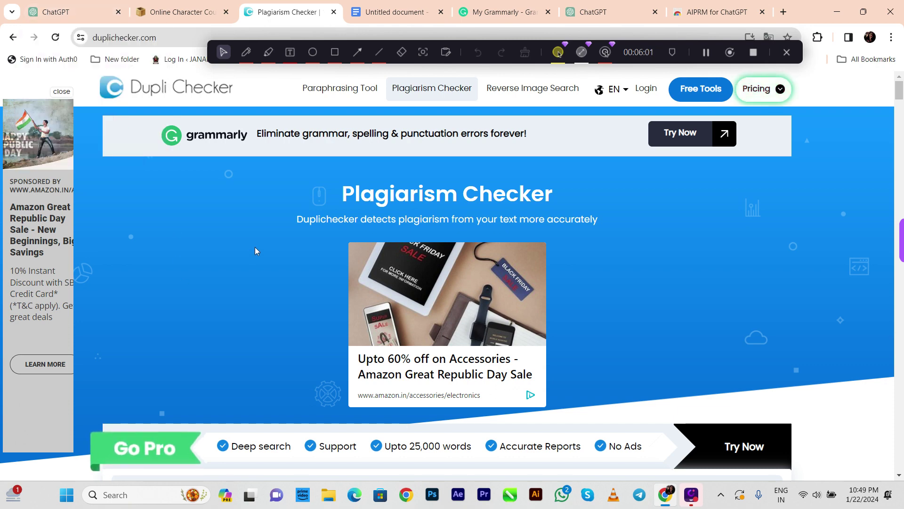
scroll(471, 231, "down", 3)
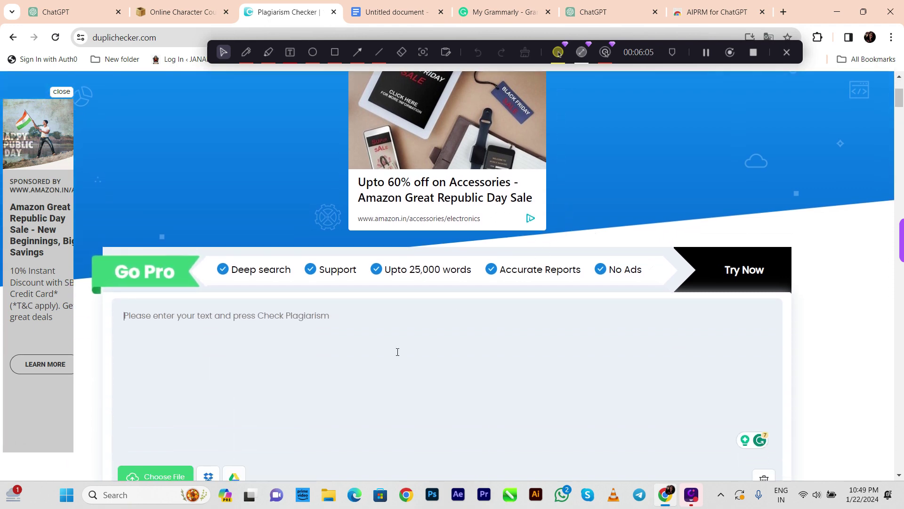
key("ctrl+v")
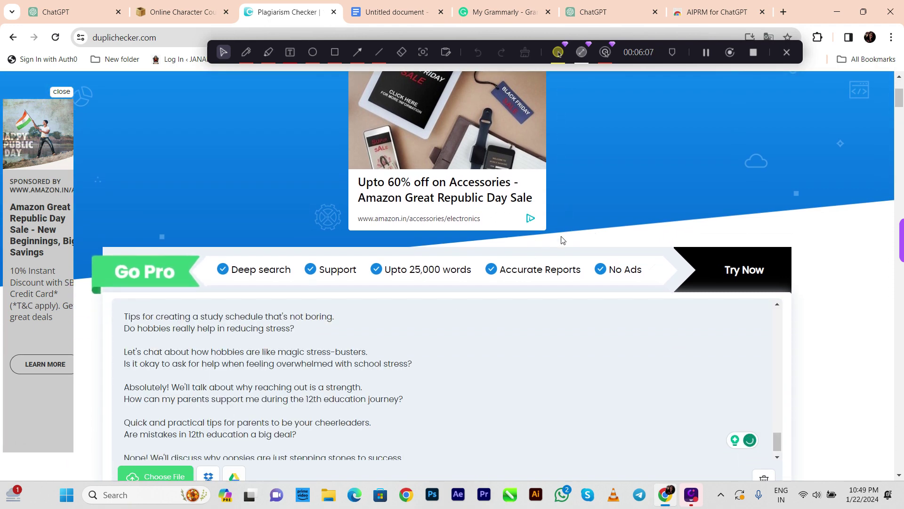
scroll(566, 230, "up", 3)
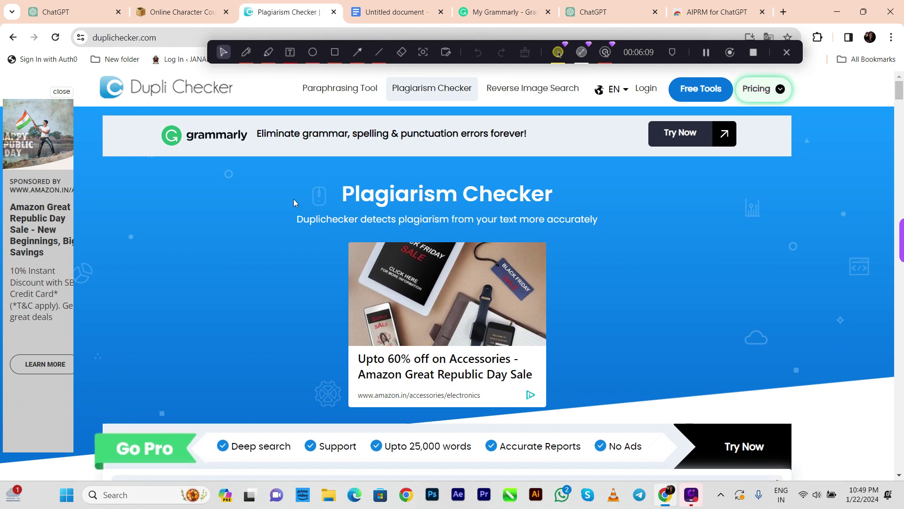